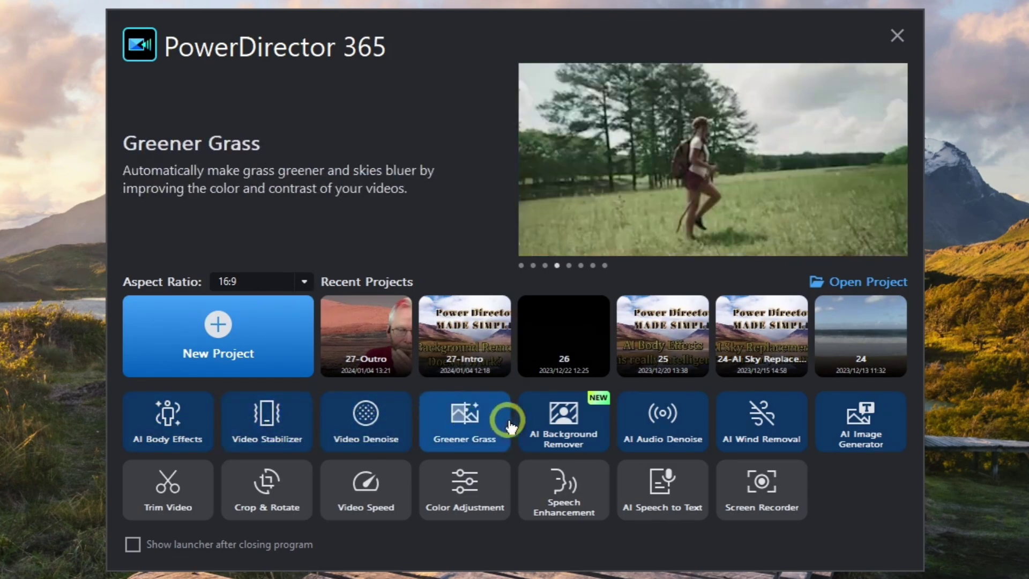
Launch the AI Background Remover starter tile from the PowerDirector launcher.
left_click(571, 420)
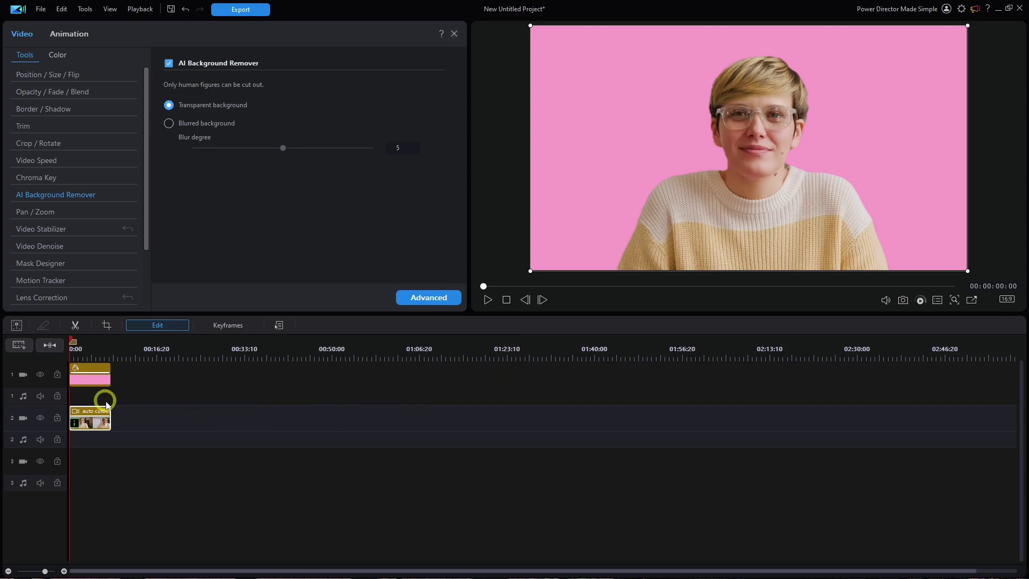
Zoom the timeline in and enlarge the video rows of tracks 1 and 2.
left_click_drag(161, 349, 615, 345)
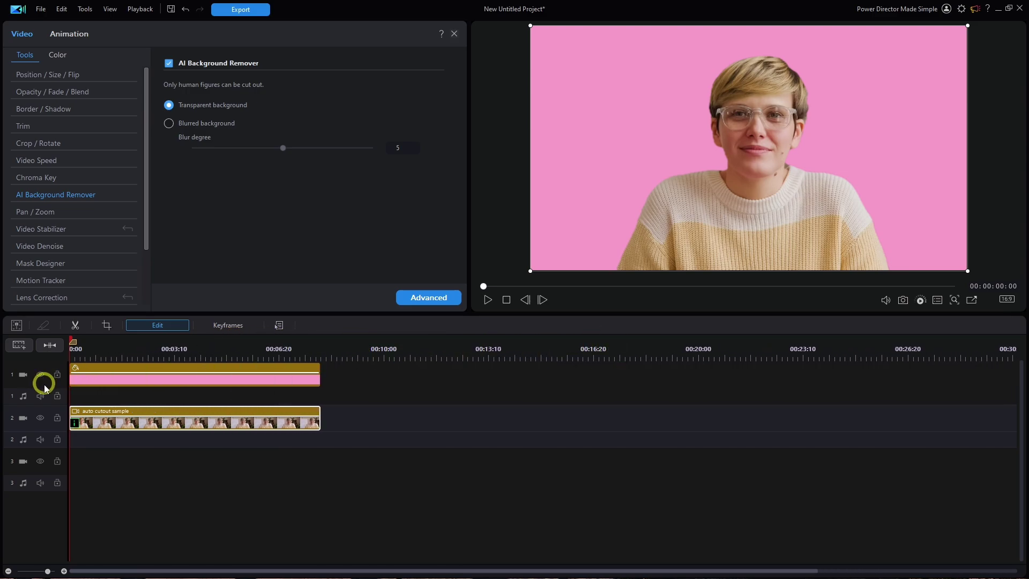
left_click_drag(43, 385, 42, 403)
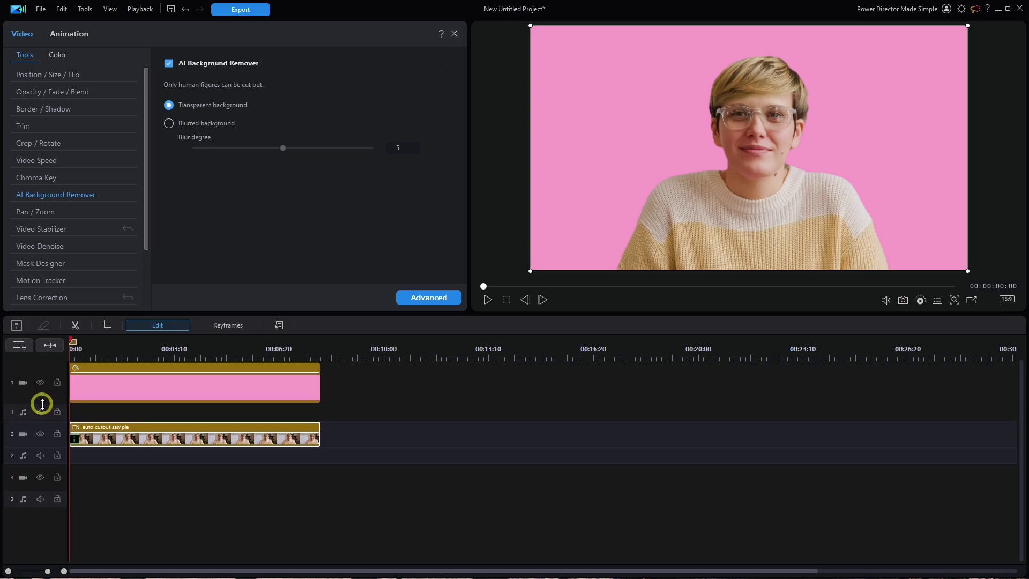
left_click_drag(51, 448, 48, 473)
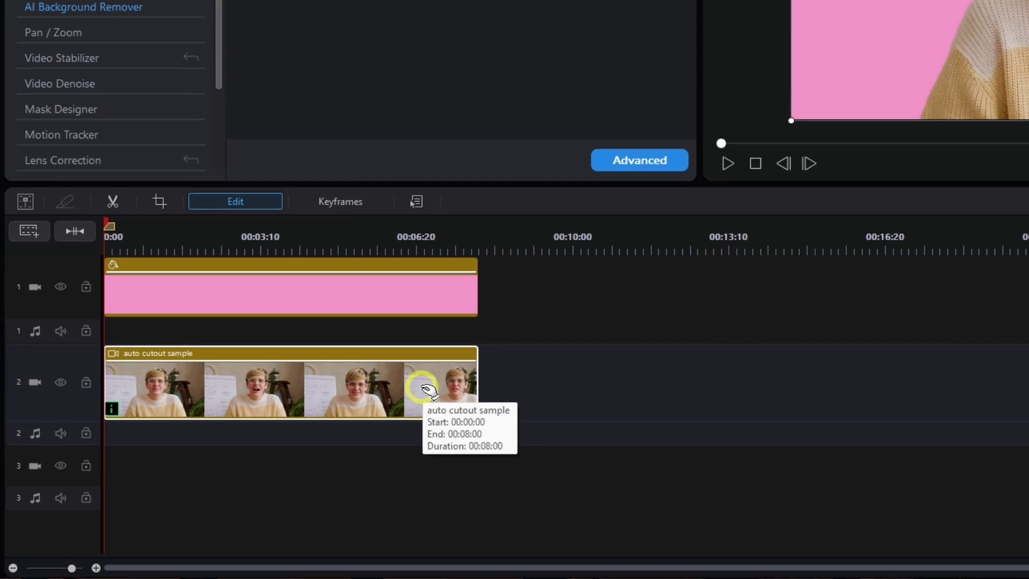
Delete the pink color board clip from track 1, leaving the sample cutout over black.
left_click(412, 298)
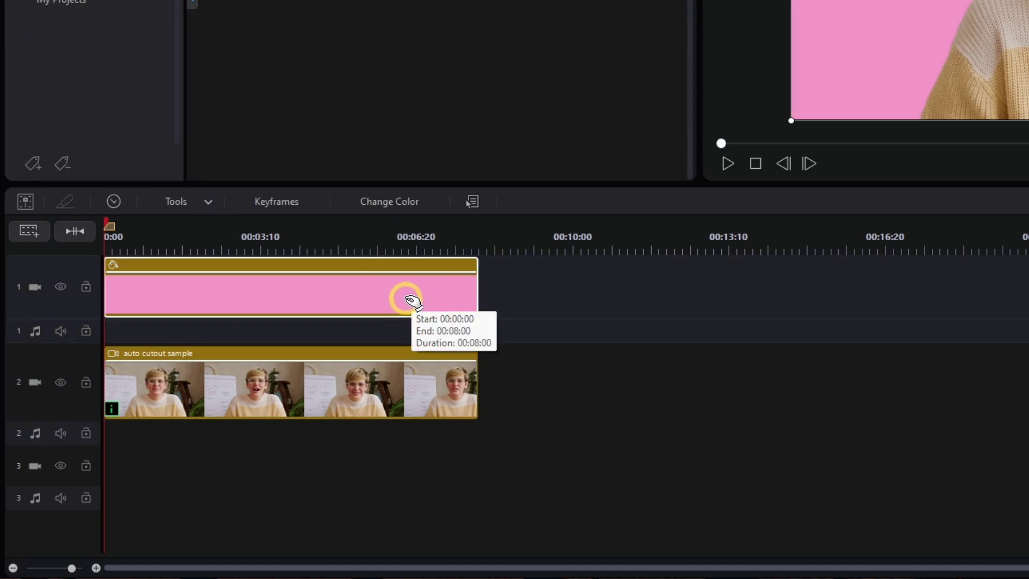
key("Delete")
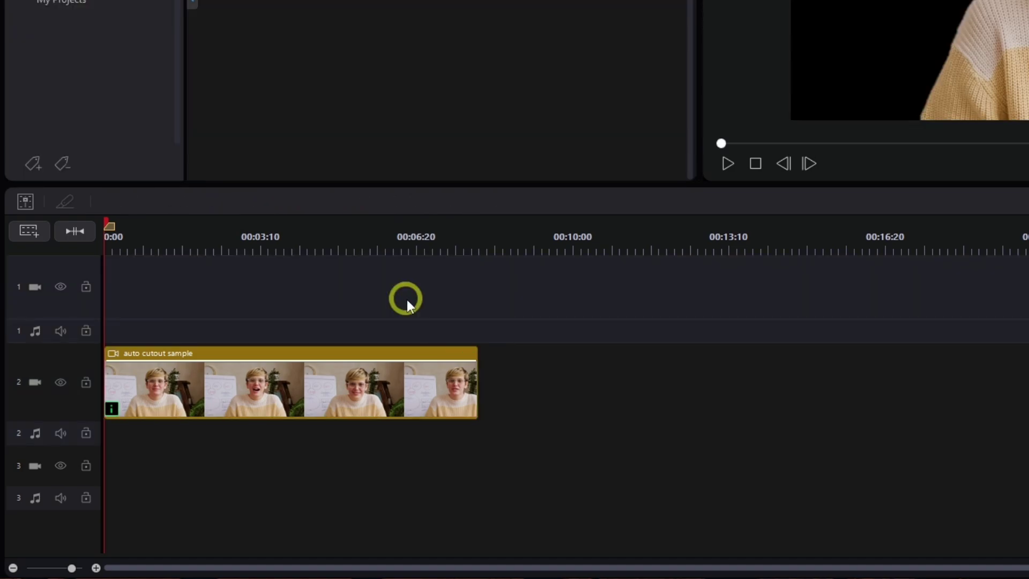
left_click(114, 410)
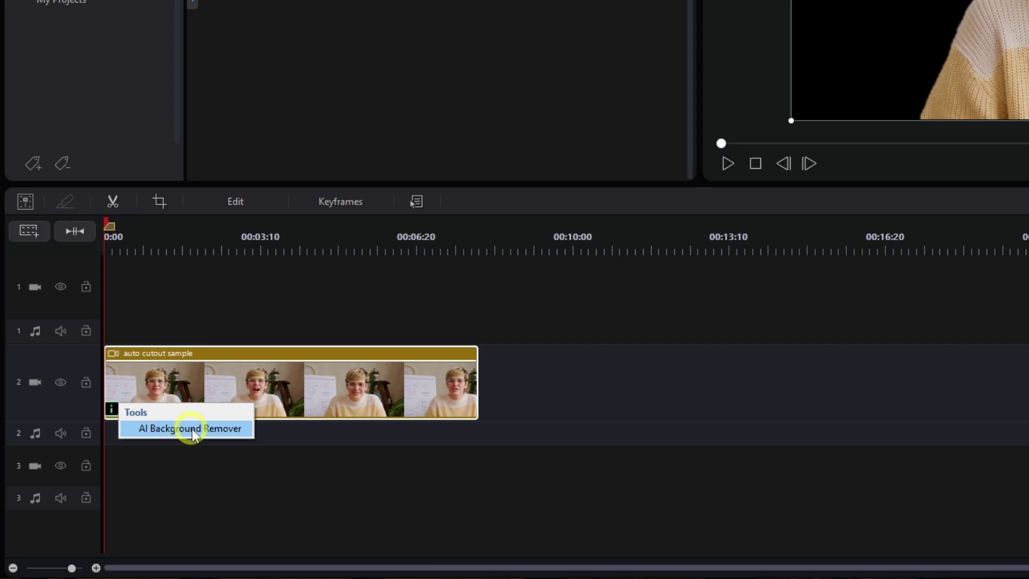
Open the sample clip's AI Background Remover settings and switch the removal off.
left_click(193, 432)
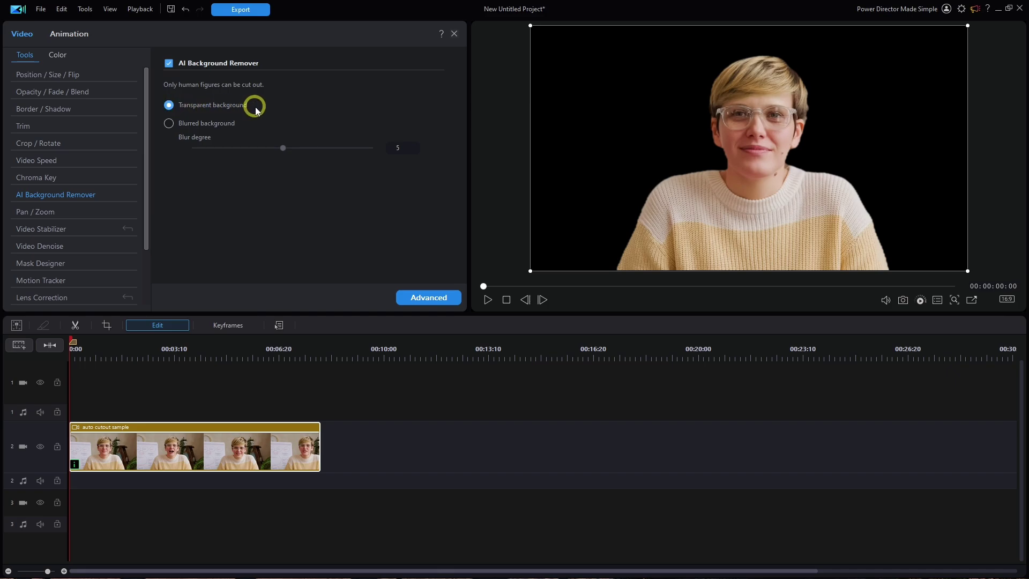
left_click(170, 64)
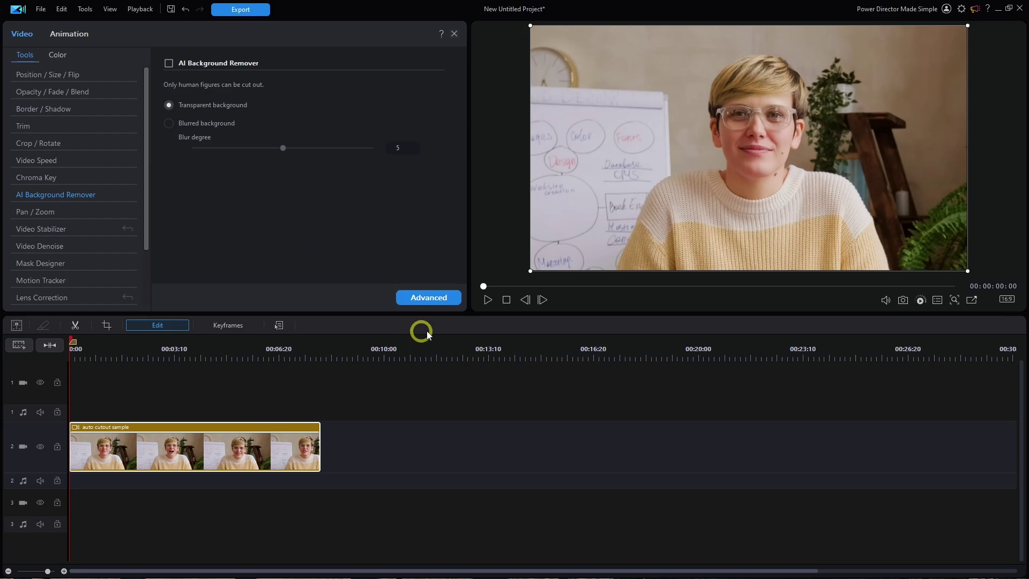
Play the sample clip to preview its original office background.
left_click(488, 299)
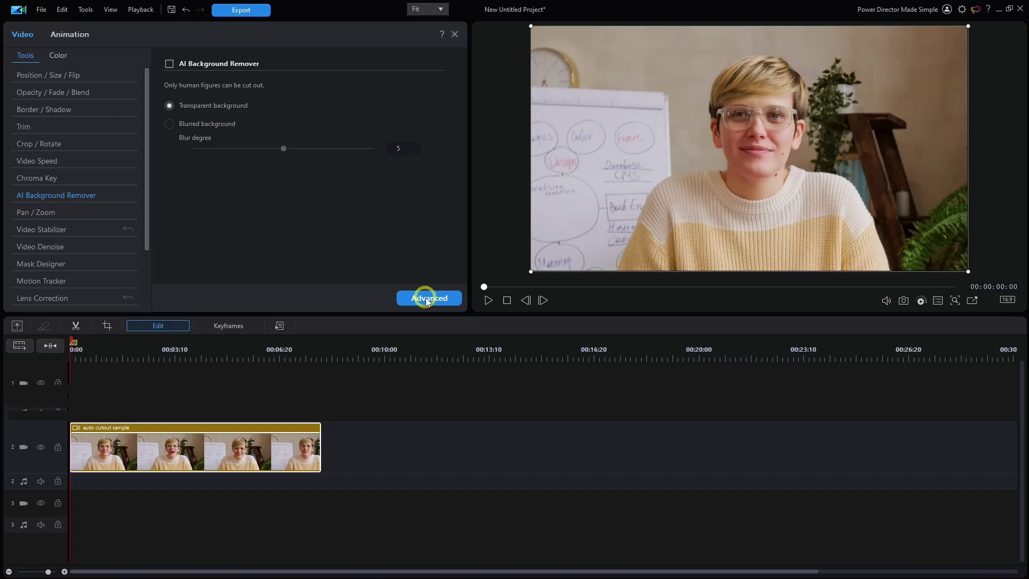
Open the sample clip in advanced editing and reveal the AI Background Remover section.
left_click(744, 519)
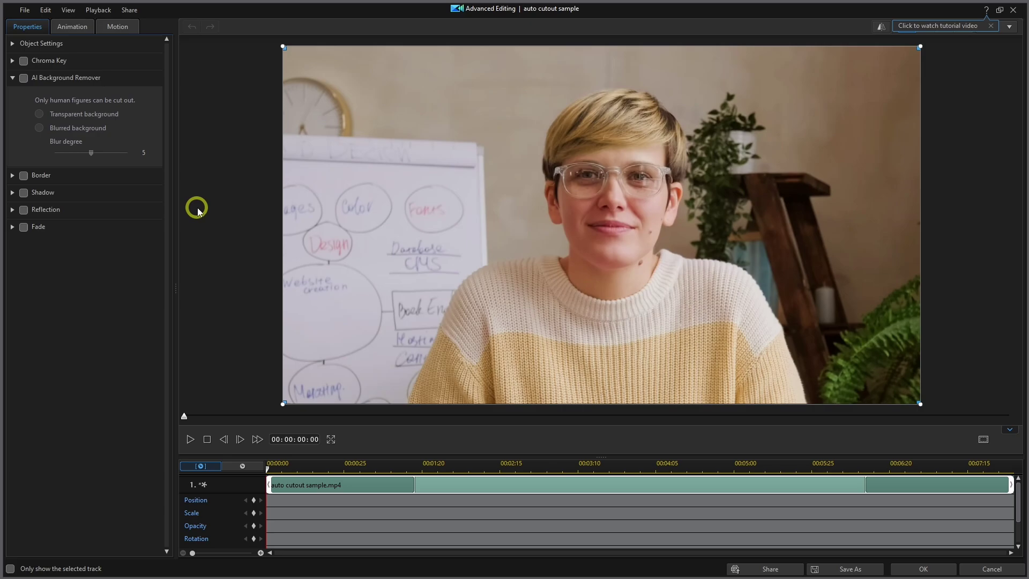
left_click(12, 78)
left_click(11, 79)
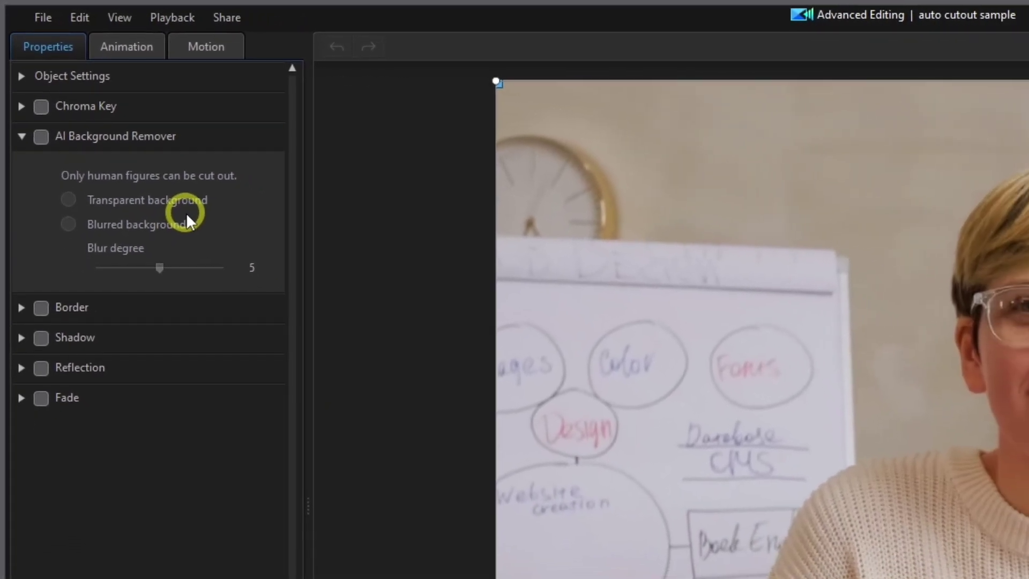
Enable AI Background Remover with Blurred background at blur degree 10 and apply it.
left_click(38, 130)
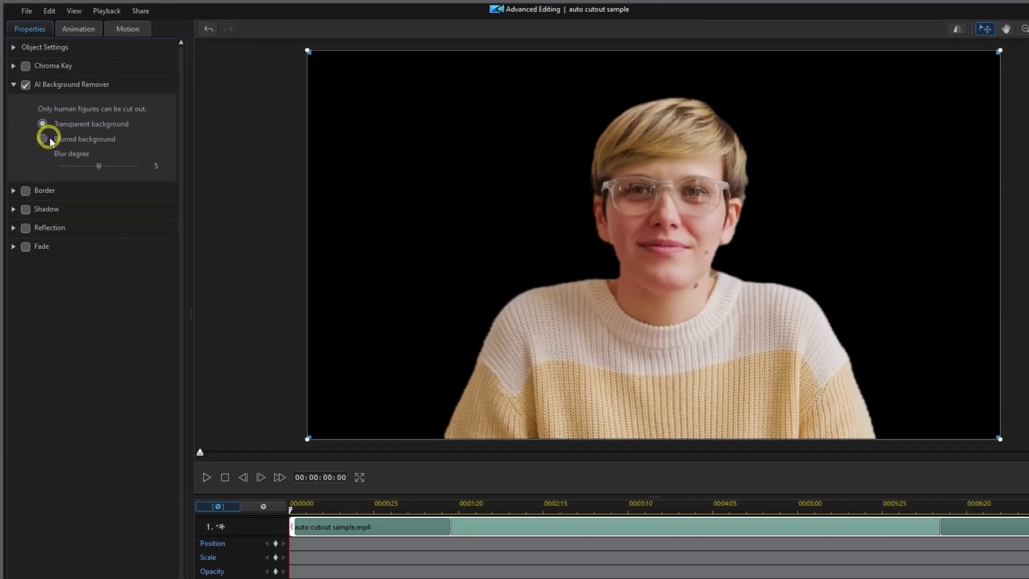
left_click(43, 135)
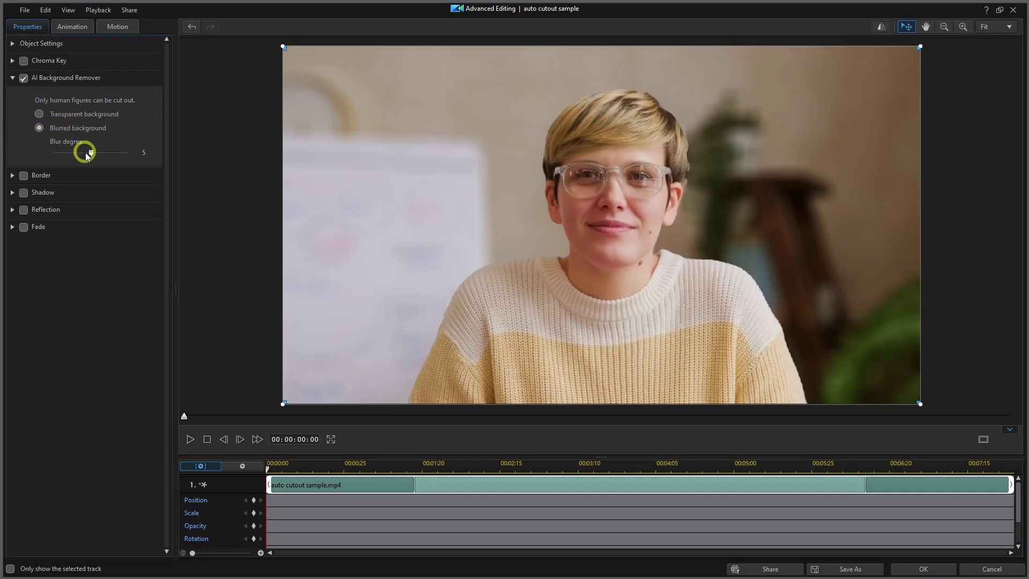
left_click_drag(87, 155, 146, 154)
left_click(351, 339)
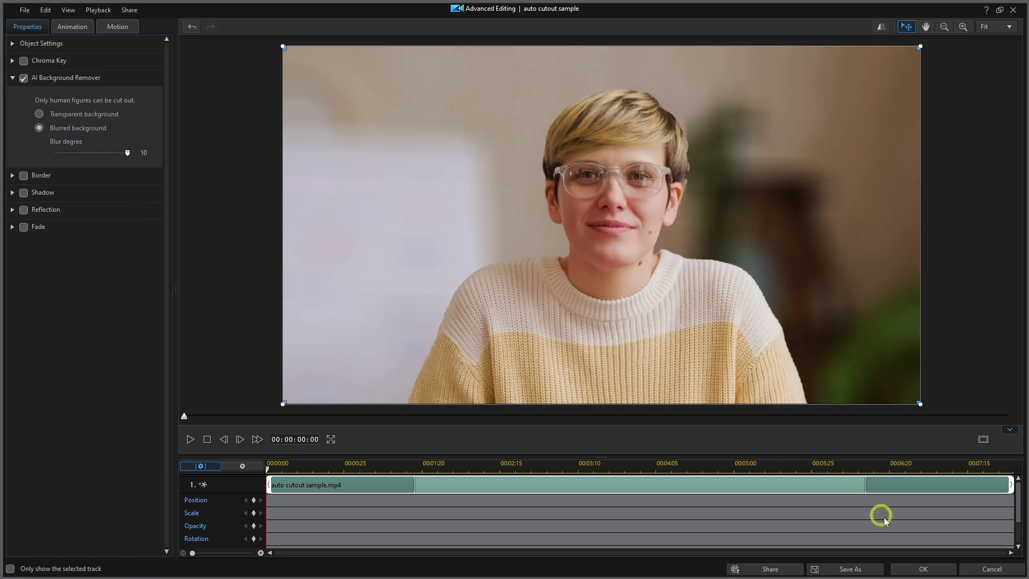
left_click(925, 569)
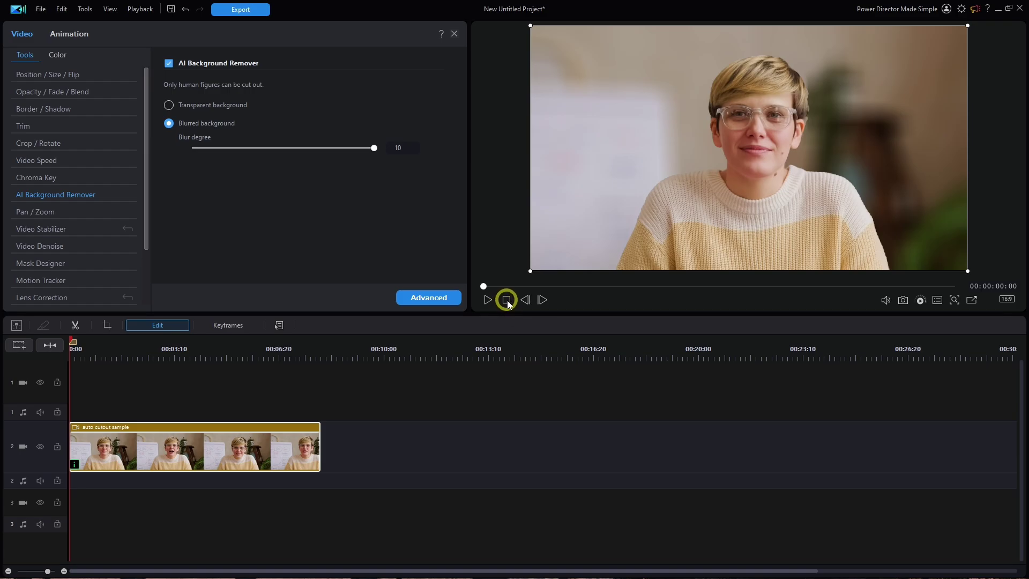
left_click(487, 300)
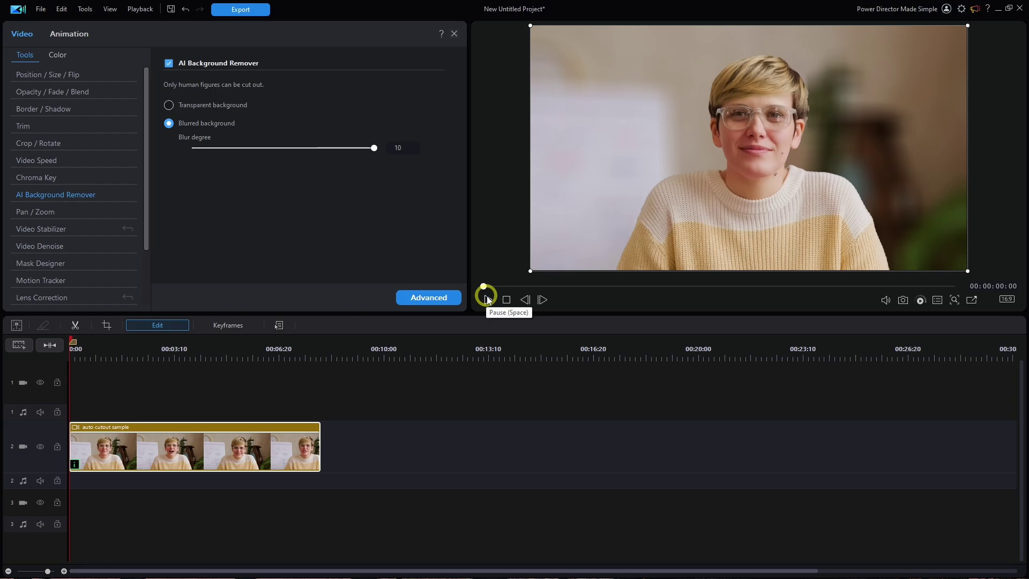
Close the tools panel and delete the sample clip from the timeline.
left_click(454, 34)
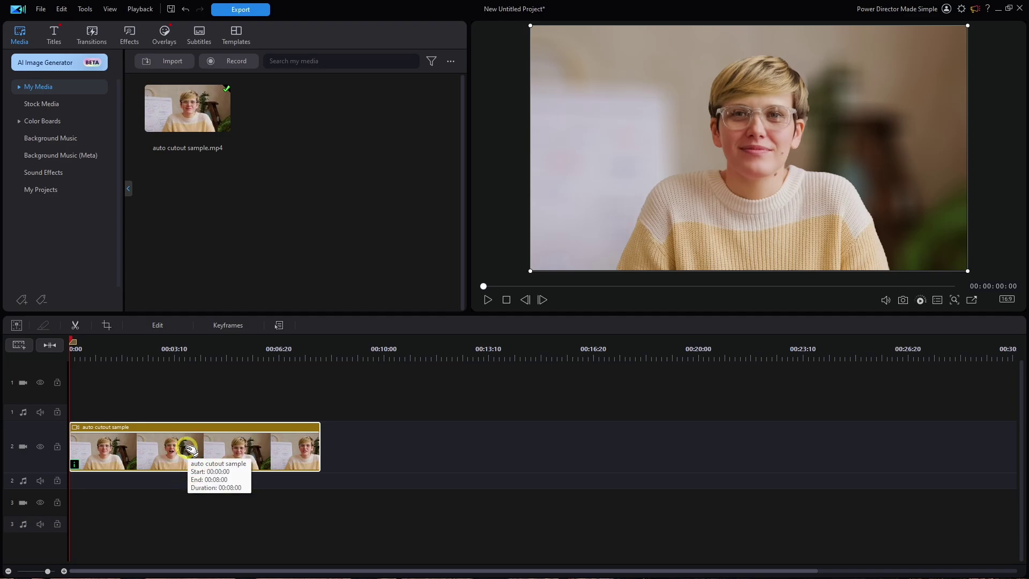
key("Delete")
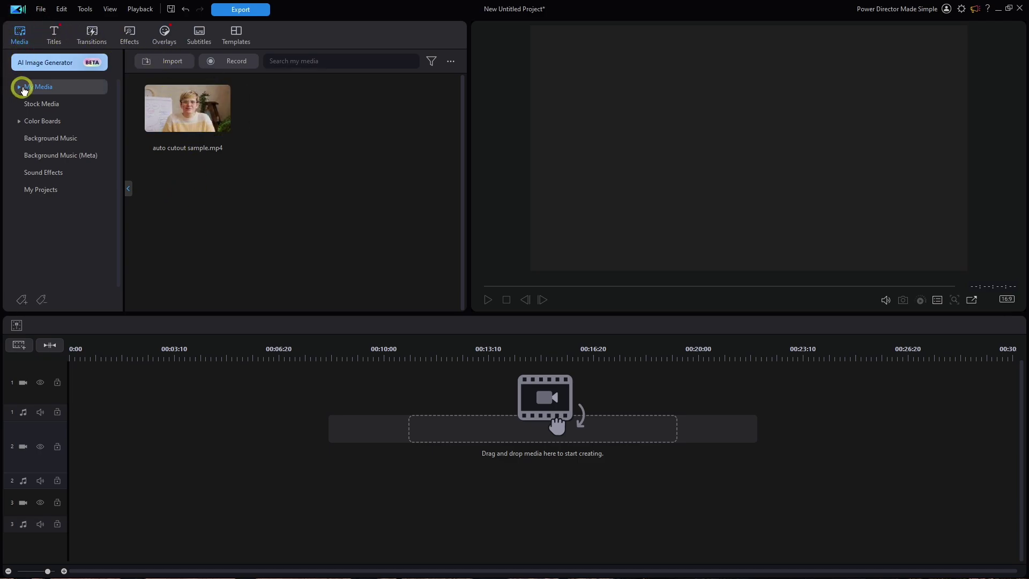
left_click(39, 89)
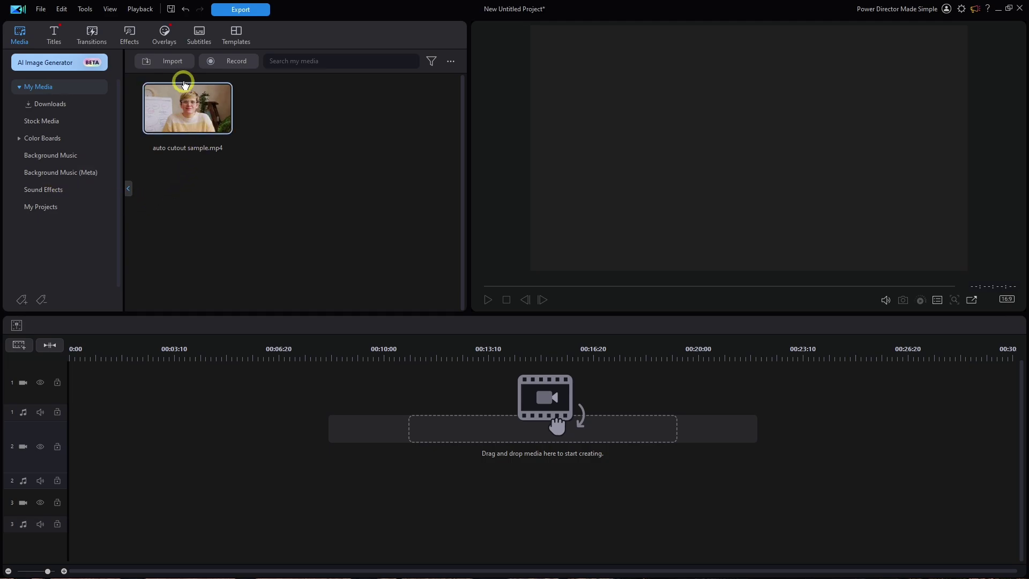
Import the Main media folder and open it to show No Hat and With Hat.
left_click(172, 63)
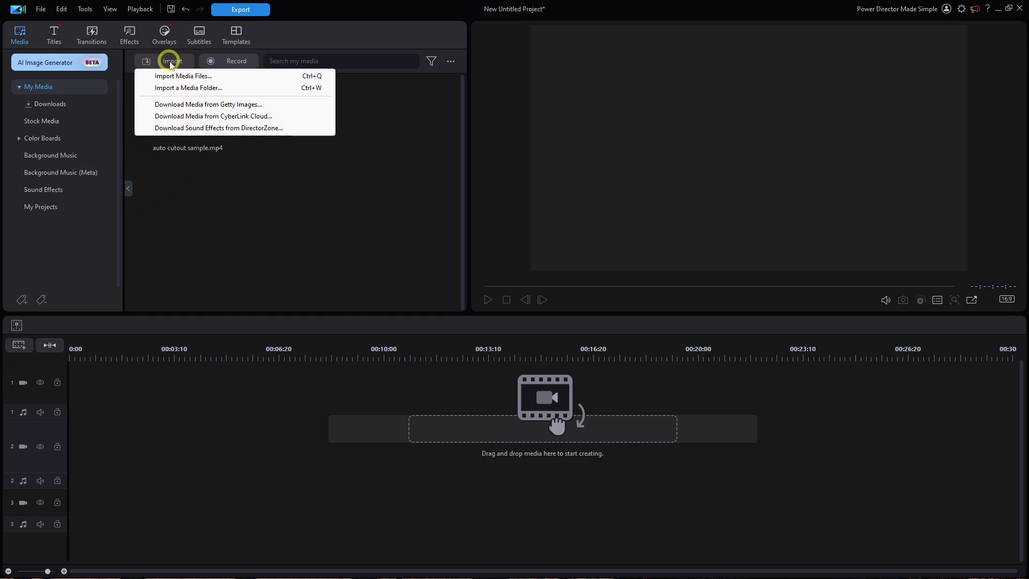
left_click(183, 88)
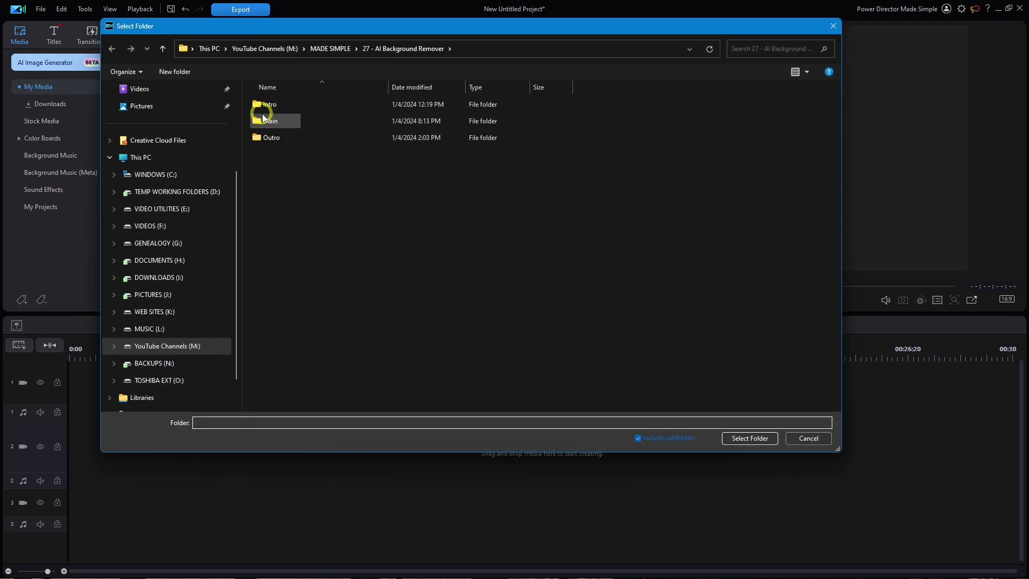
left_click(270, 121)
left_click(750, 438)
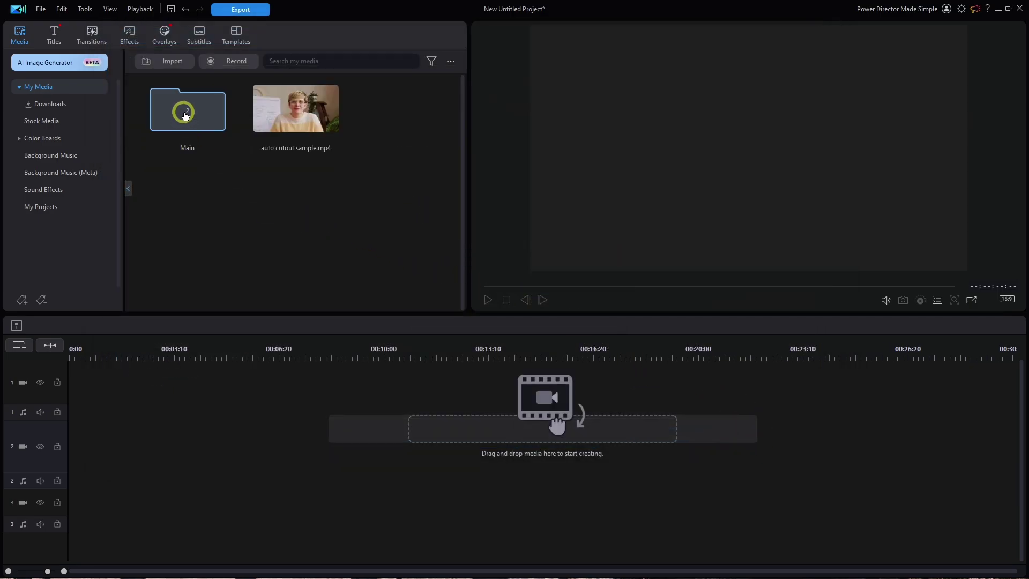
double_click(185, 112)
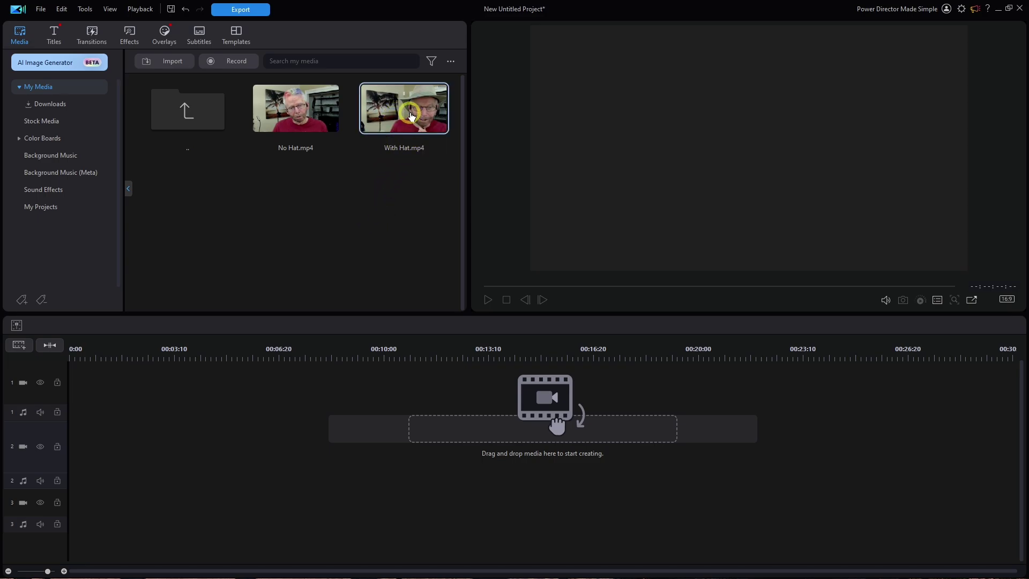
Place With Hat.mp4 on video track 2 and play it in the preview.
left_click_drag(410, 115, 64, 443)
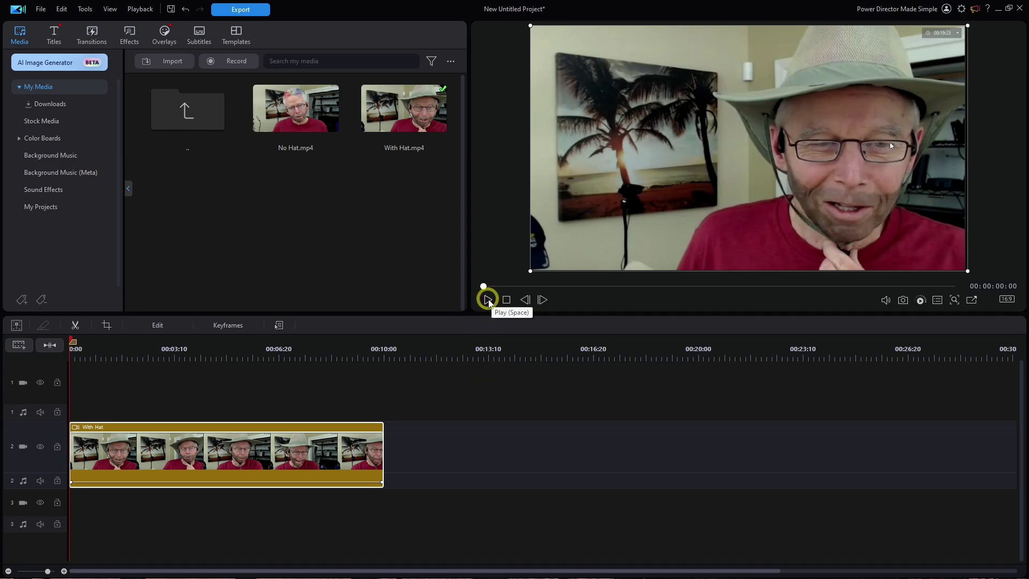
left_click(488, 300)
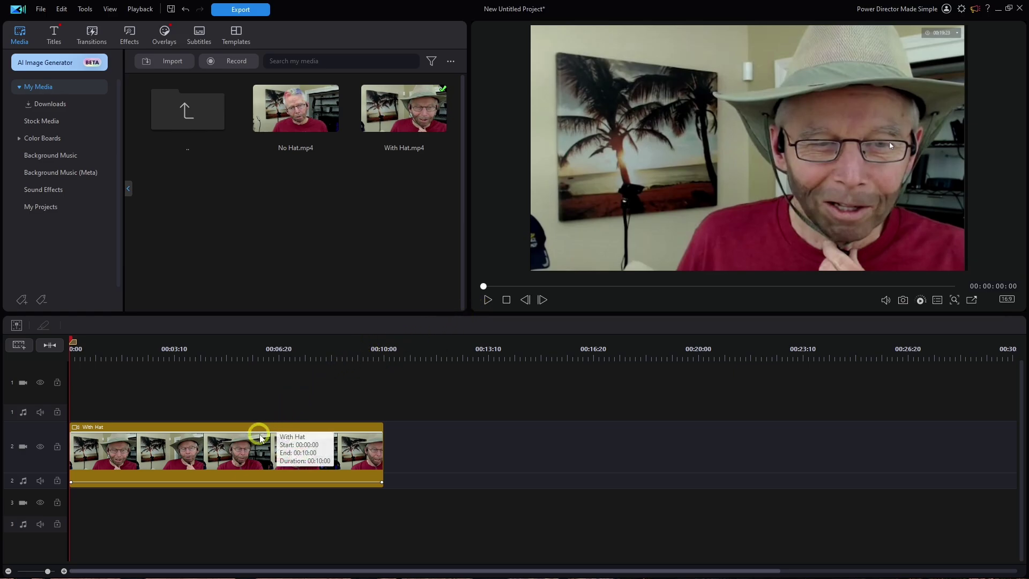
Select the With Hat clip and open its editing tools.
left_click(245, 456)
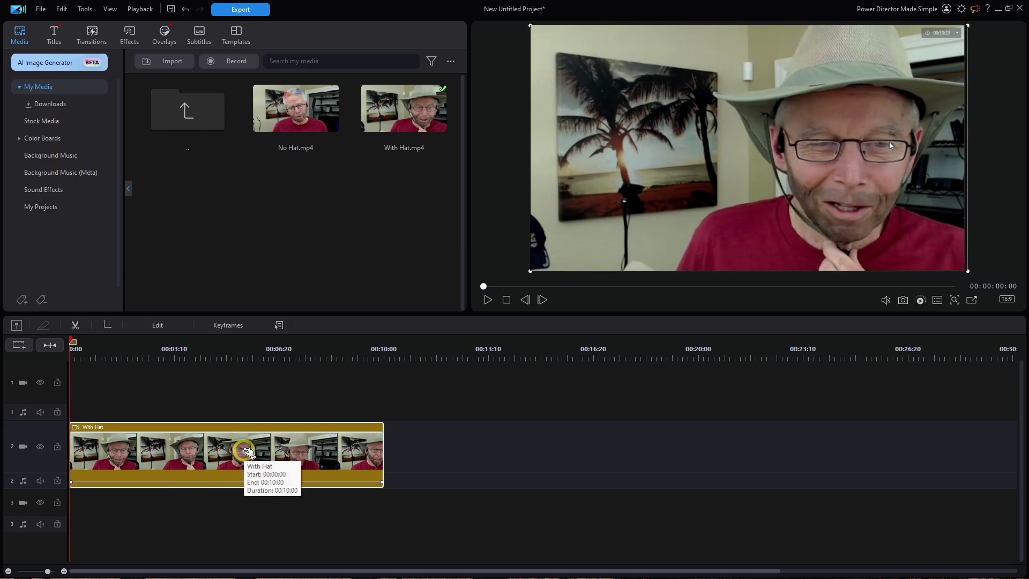
left_click(159, 326)
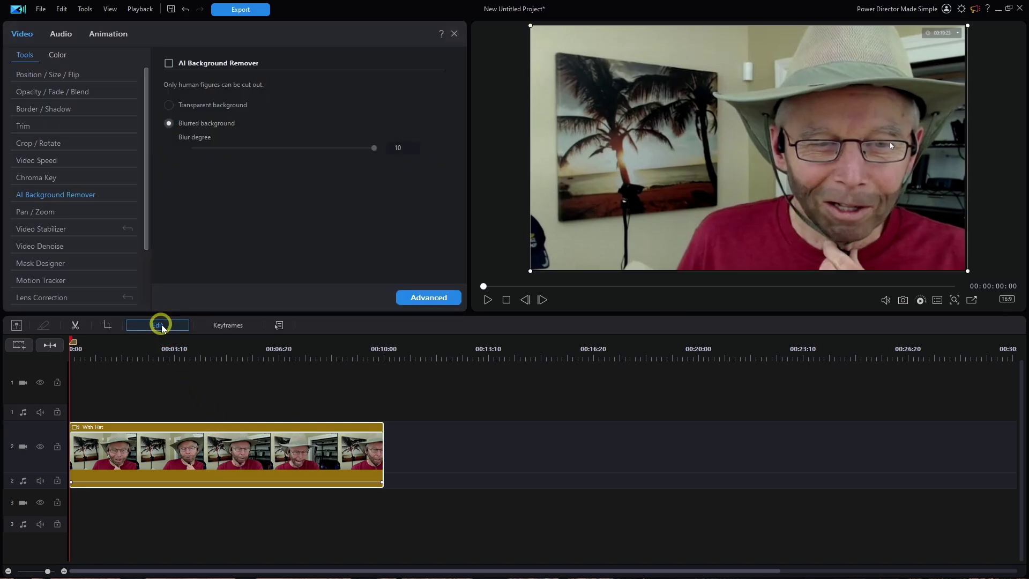
left_click(59, 200)
Turn on AI Background Remover, preview a Transparent background, then reselect Blurred background.
left_click(168, 63)
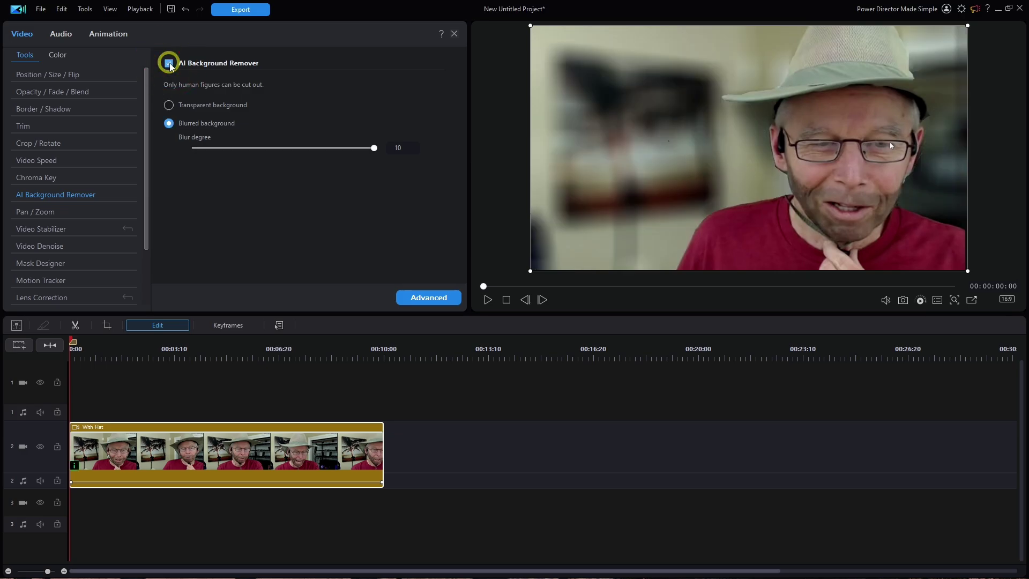
left_click(169, 106)
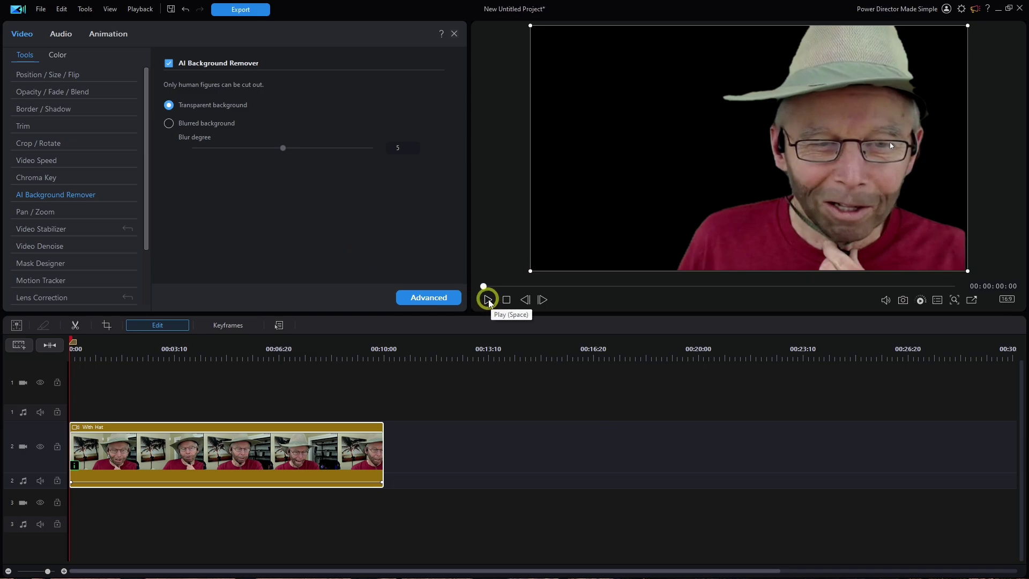
left_click(487, 301)
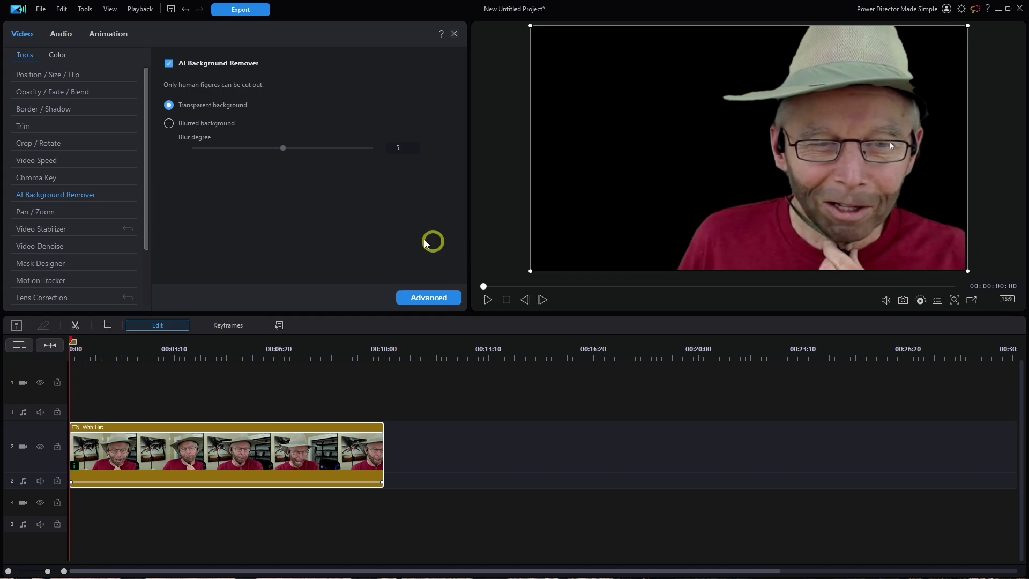
left_click(169, 124)
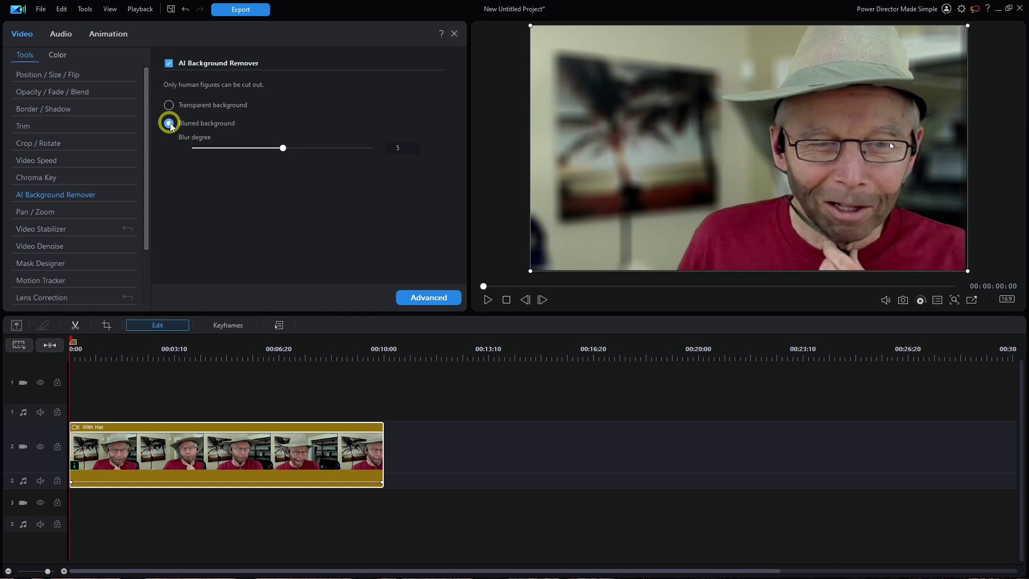
Preview With Hat with its degree-5 blurred background, then close the editing tools.
left_click(489, 299)
left_click(455, 34)
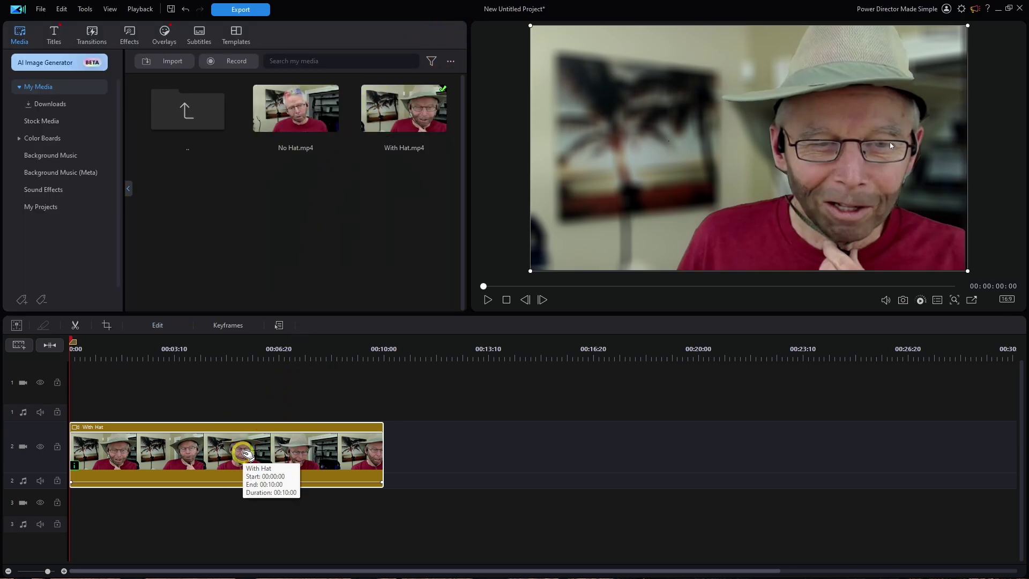
Swap the With Hat clip for No Hat.mp4 on video track 2, preview it, and select it.
key("Delete")
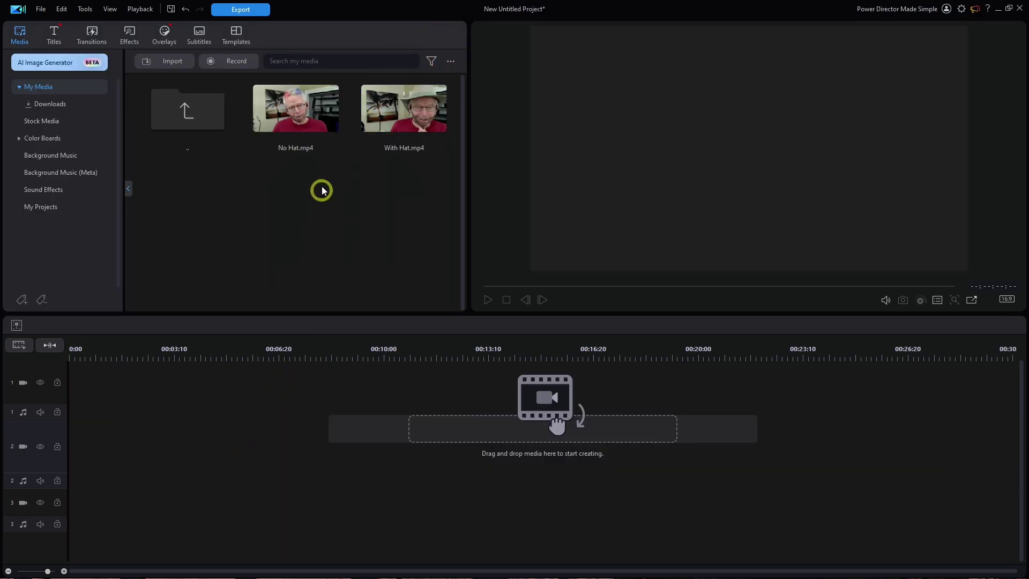
left_click_drag(302, 107, 66, 443)
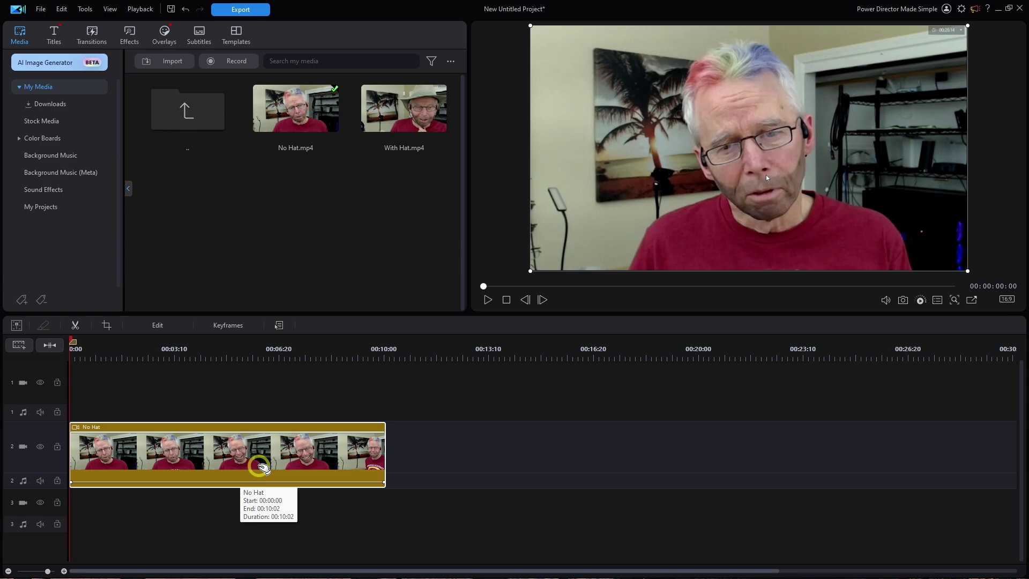
left_click(487, 300)
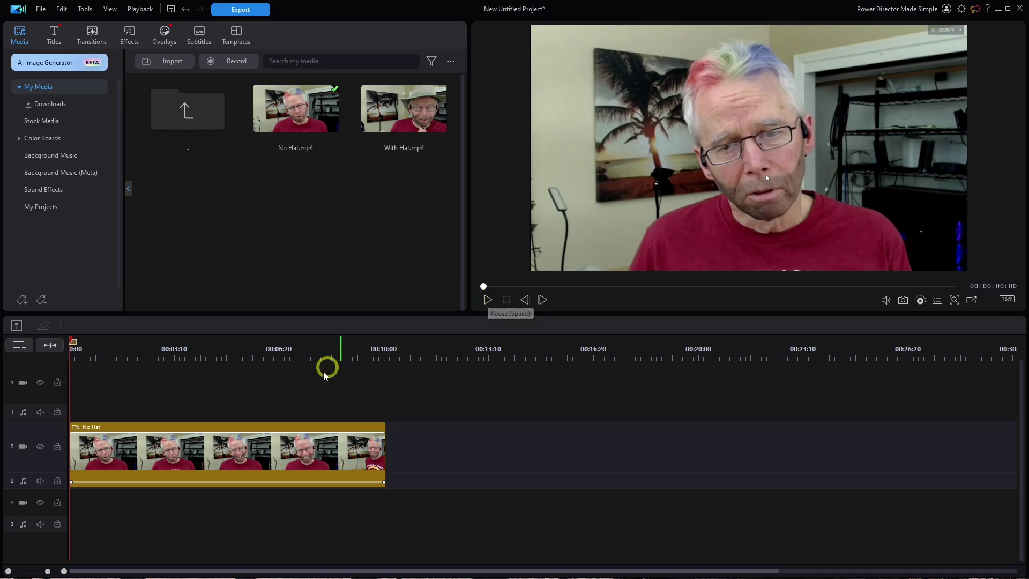
left_click(227, 453)
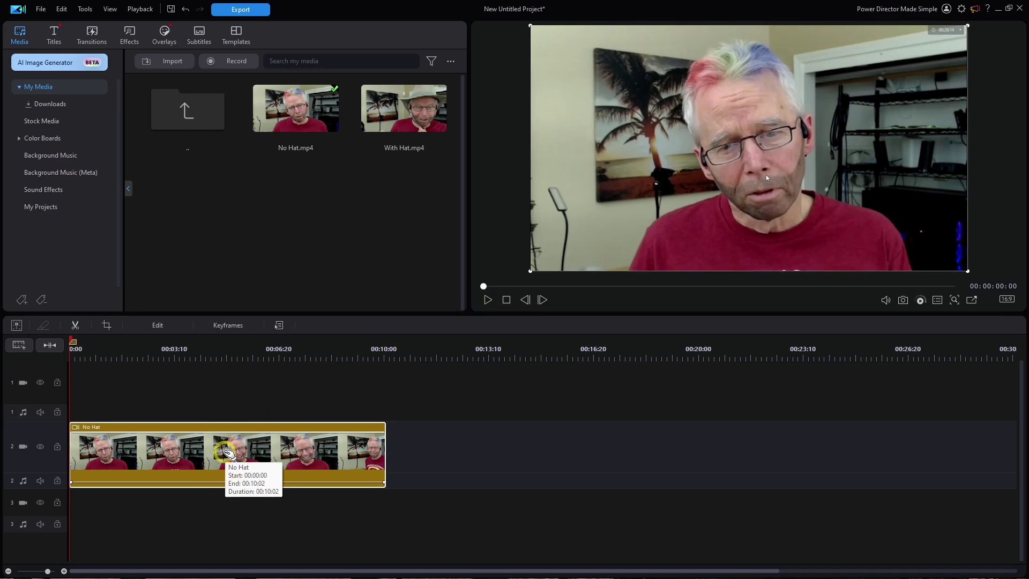
Enable AI Background Remover on No Hat, preview it transparent, then choose Blurred background.
left_click(157, 325)
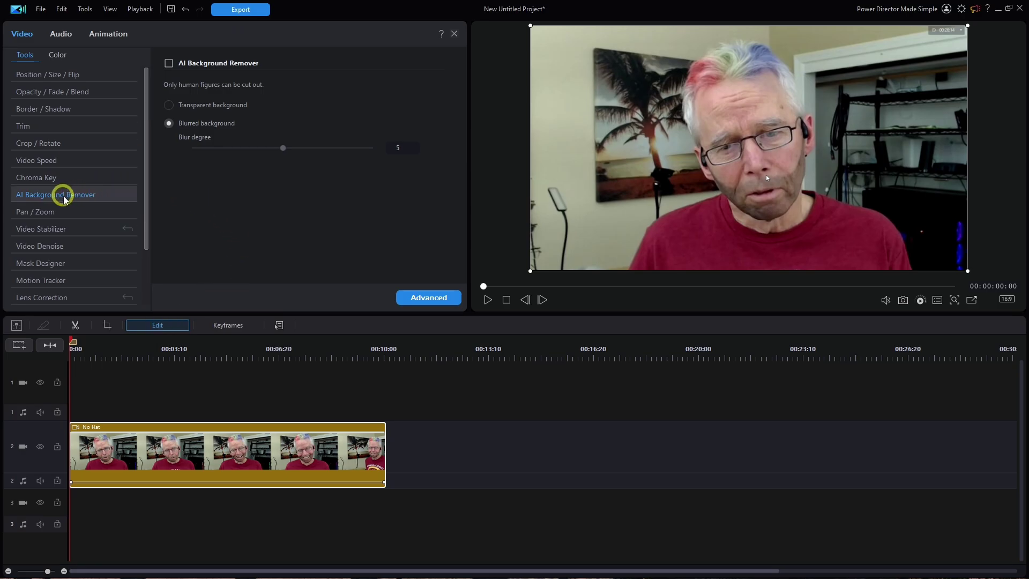
left_click(169, 64)
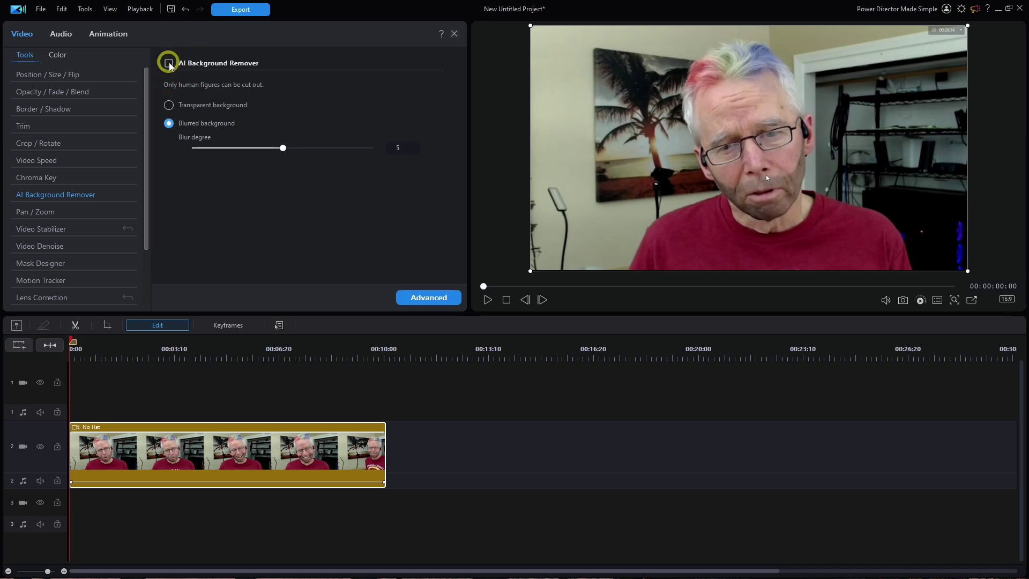
left_click(168, 105)
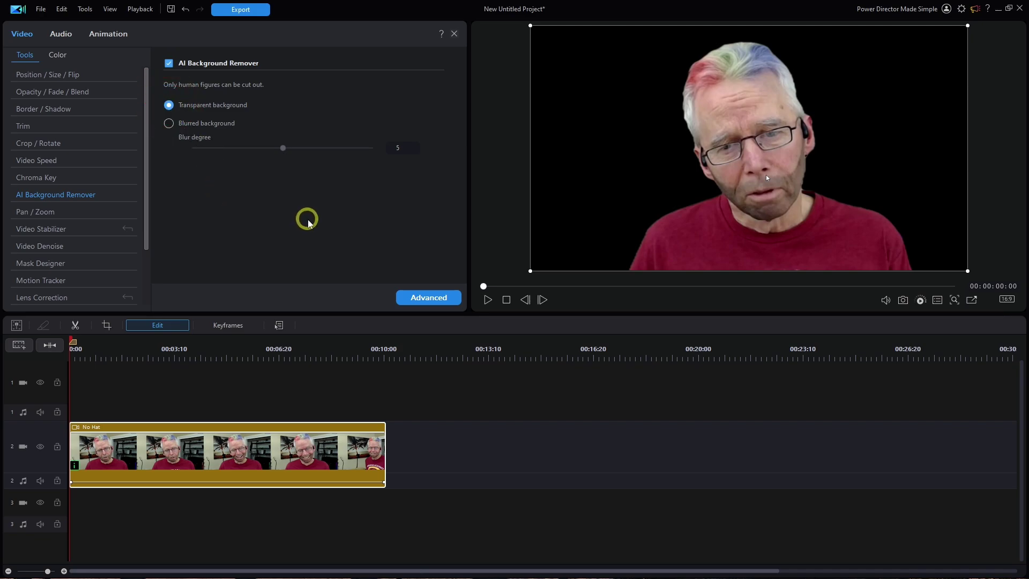
left_click(488, 302)
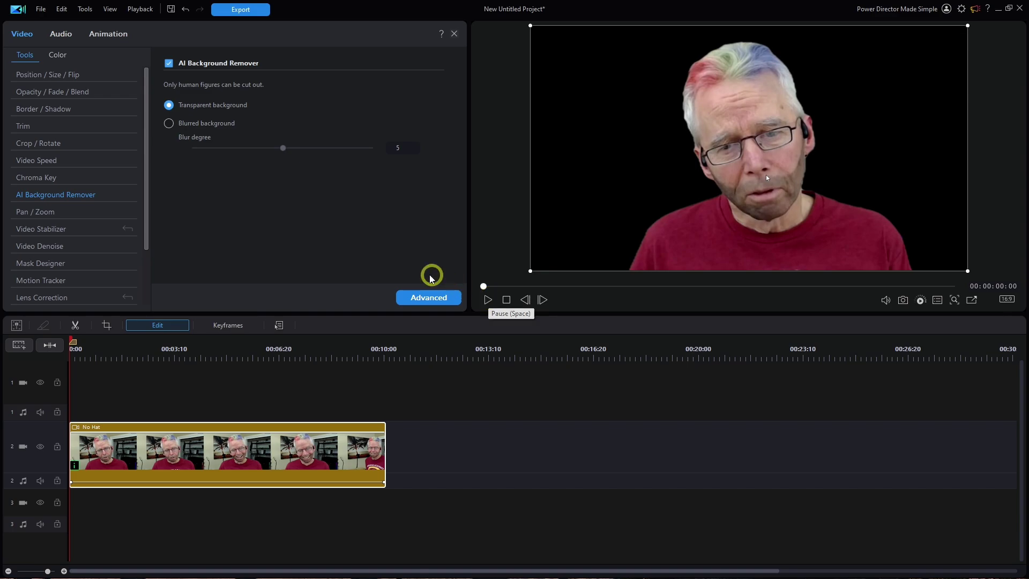
left_click(170, 124)
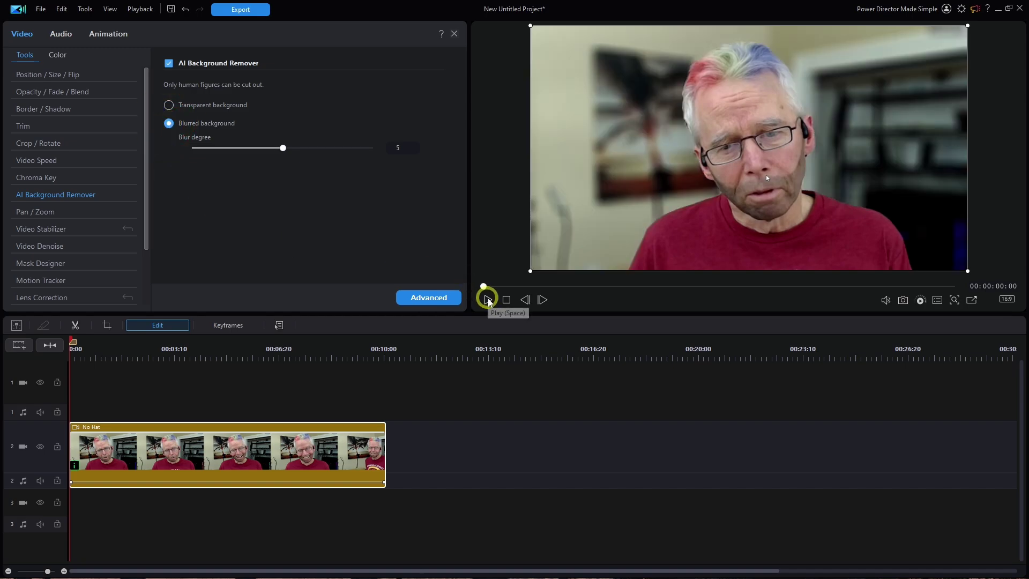
Preview the blurred background, raise Blur degree to 10, and replay the clip.
left_click(488, 300)
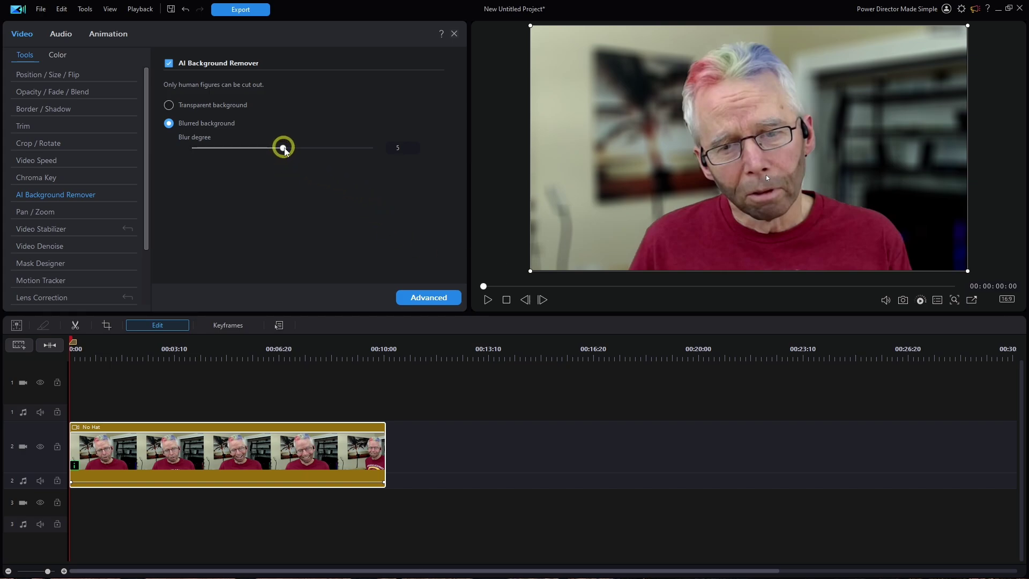
left_click_drag(283, 148, 374, 148)
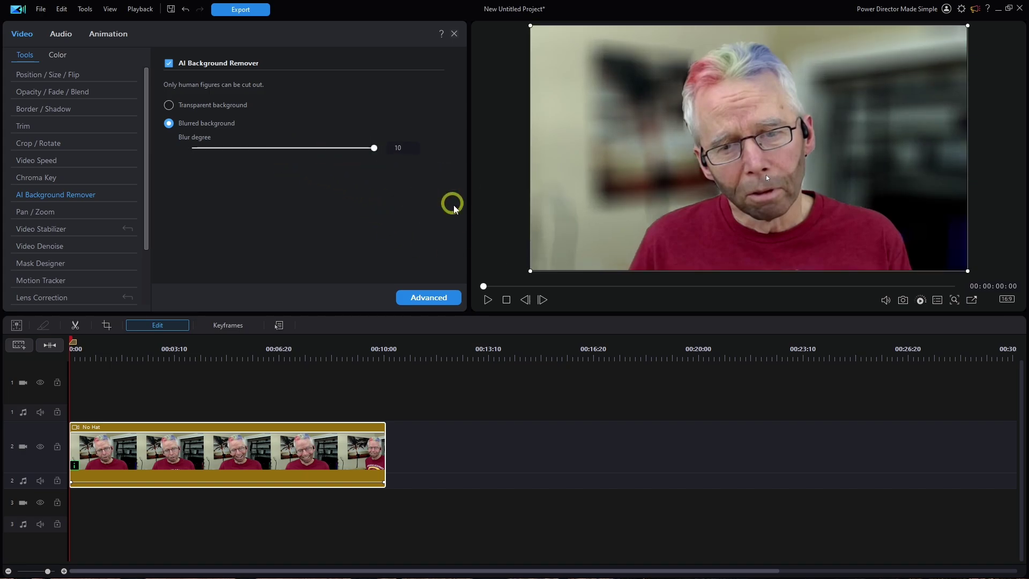
left_click(489, 300)
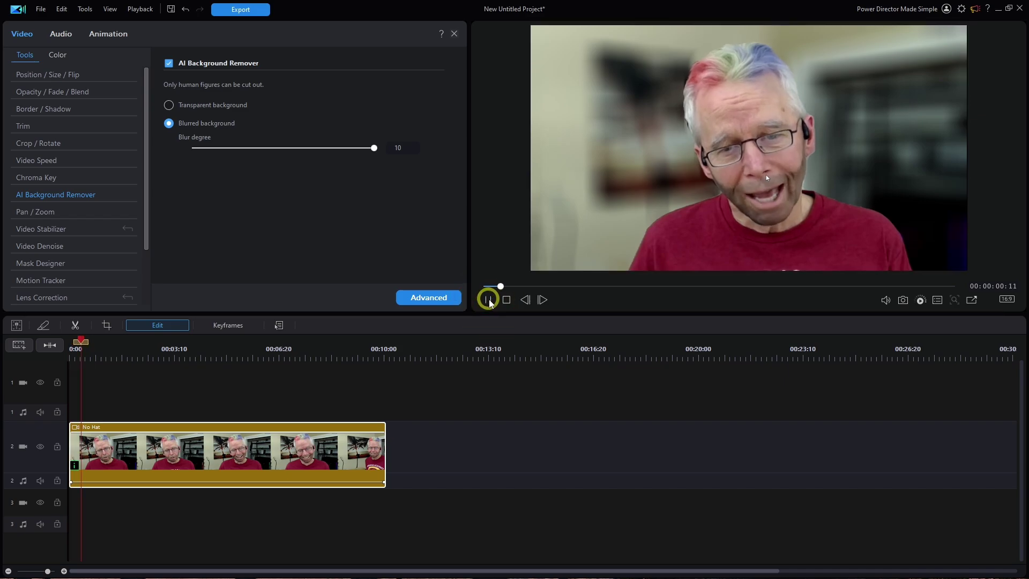